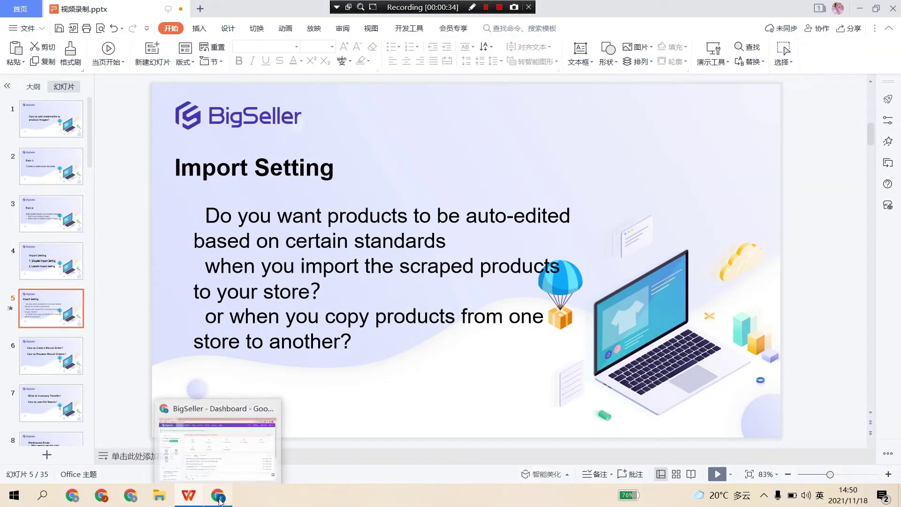
Leave the Import Setting slideshow and bring up the BigSeller dashboard in Chrome.
{"action": "left_click", "coordinate": [219, 496]}
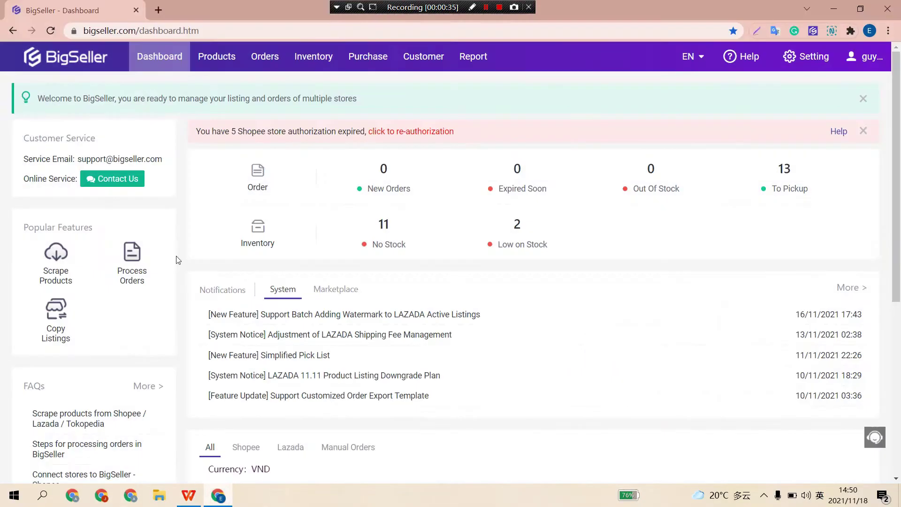
Go to Products > Scrape List and open Import Setting, showing the Shopee options.
{"action": "mouse_move", "coordinate": [213, 61]}
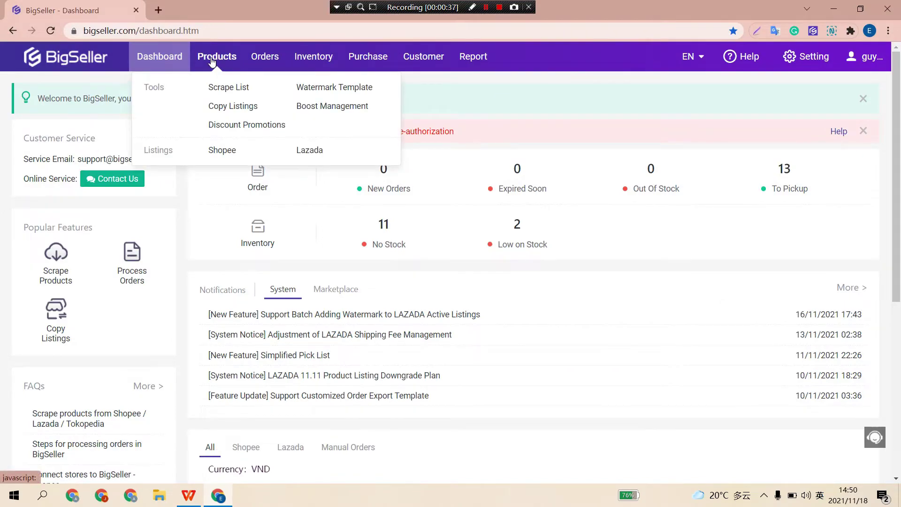
{"action": "left_click", "coordinate": [219, 88]}
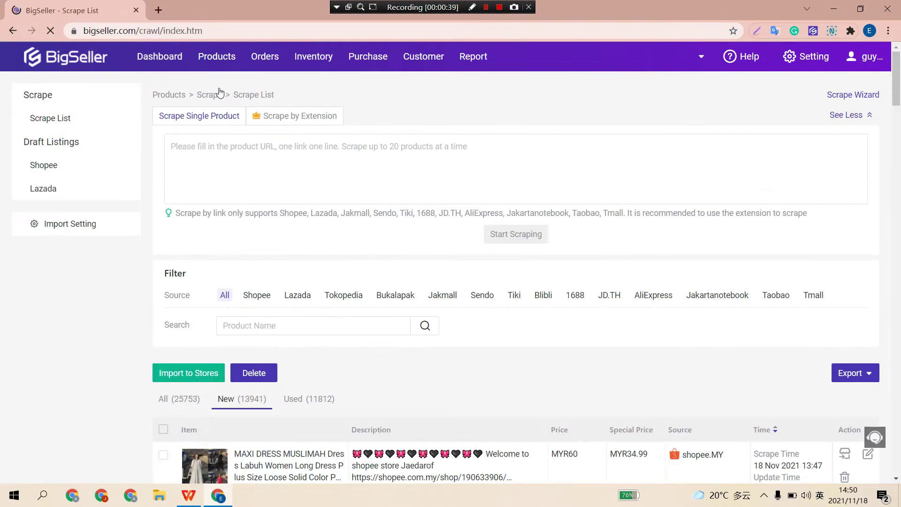
{"action": "left_click", "coordinate": [77, 223]}
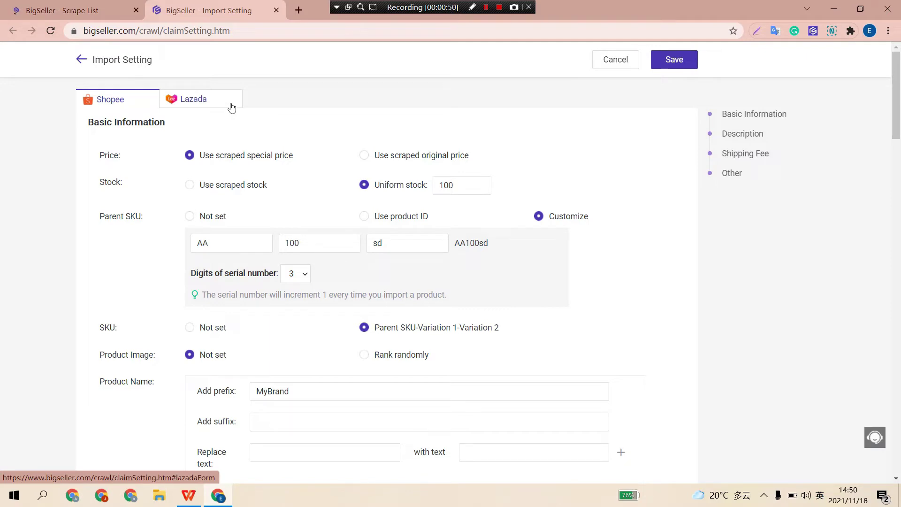
{"action": "scroll", "coordinate": [253, 118], "scroll_direction": "down", "scroll_amount": 1}
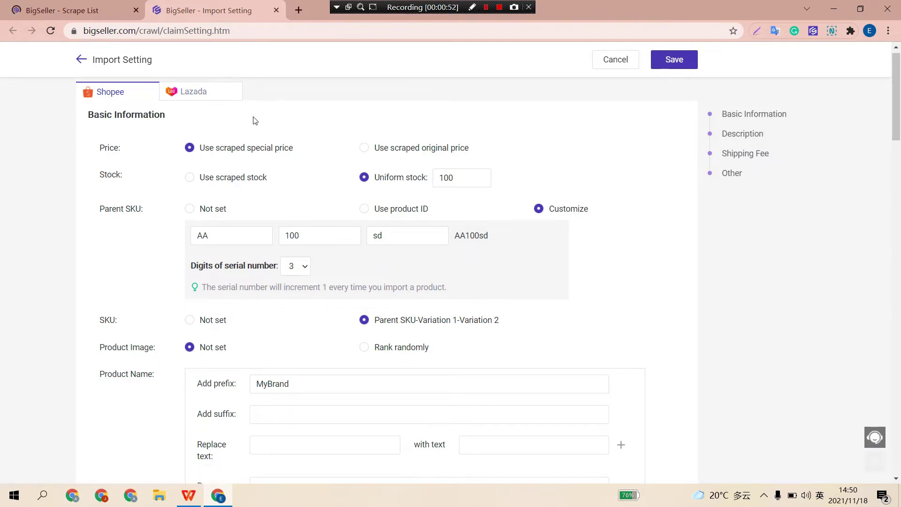
{"action": "scroll", "coordinate": [270, 148], "scroll_direction": "up", "scroll_amount": 1}
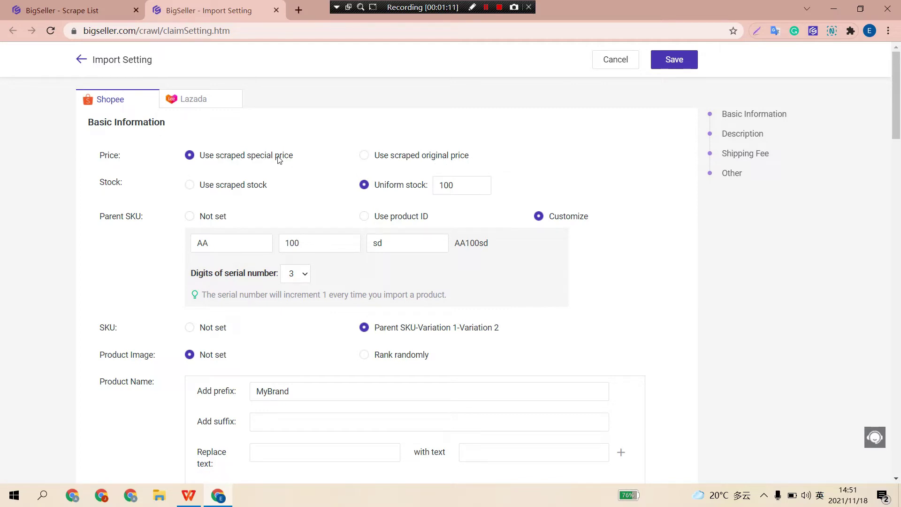
{"action": "left_click", "coordinate": [381, 155]}
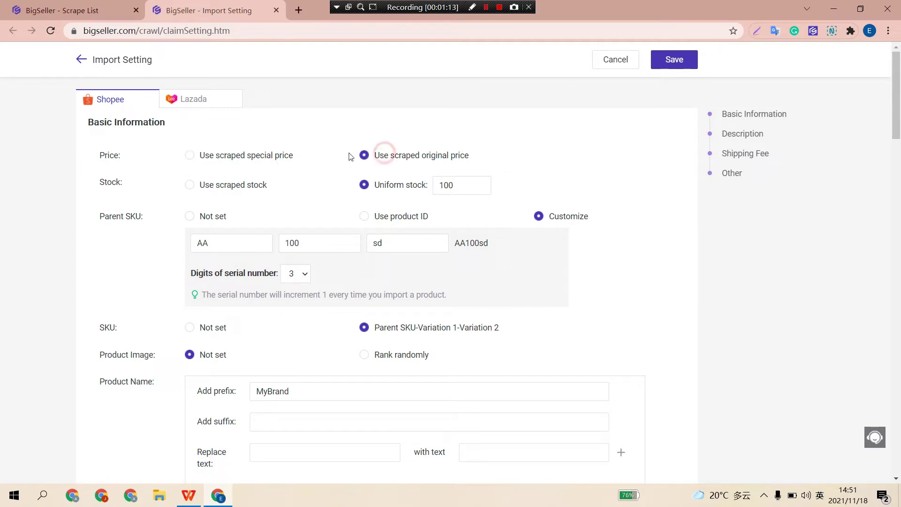
{"action": "left_click", "coordinate": [283, 158]}
{"action": "left_click", "coordinate": [203, 215]}
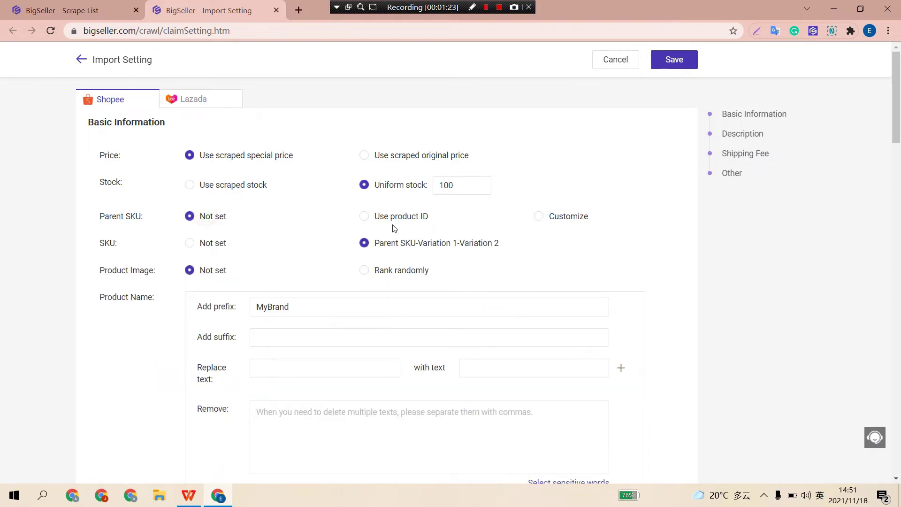
{"action": "left_click", "coordinate": [393, 218]}
{"action": "left_click", "coordinate": [568, 217]}
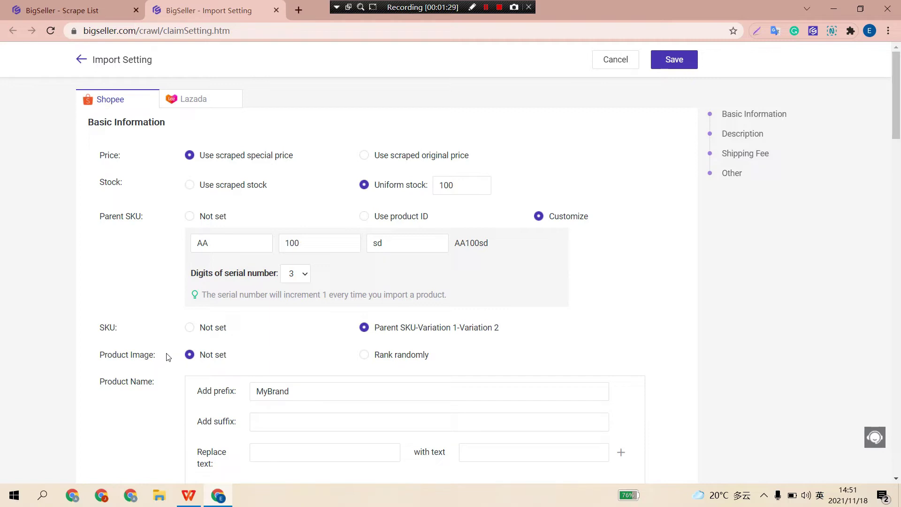
{"action": "scroll", "coordinate": [242, 276], "scroll_direction": "down", "scroll_amount": 1}
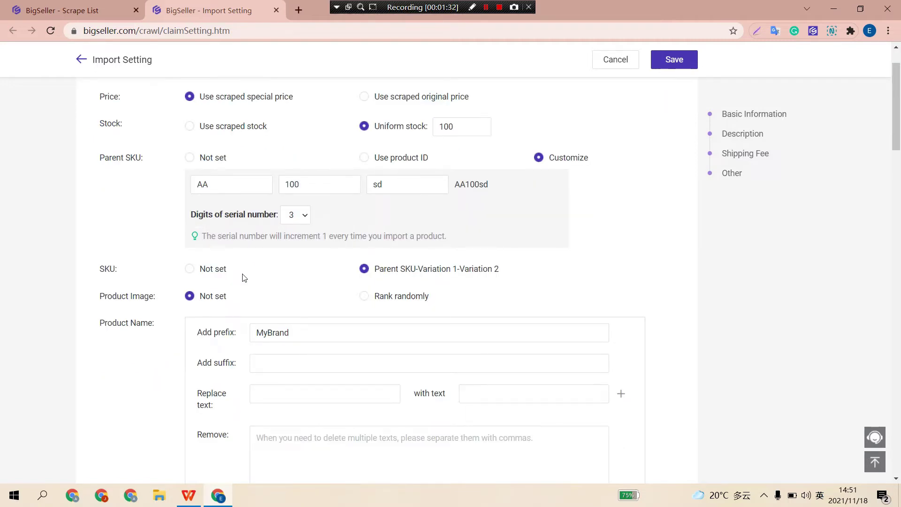
{"action": "scroll", "coordinate": [242, 279], "scroll_direction": "down", "scroll_amount": 1}
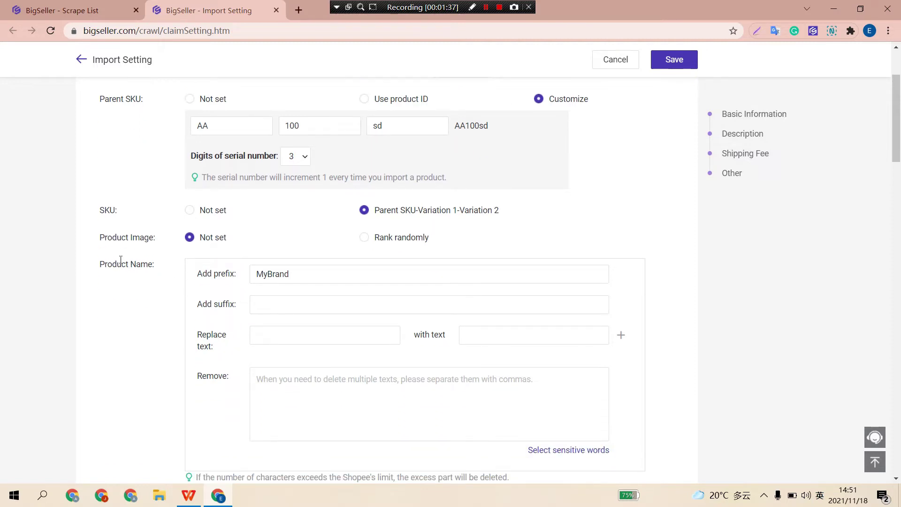
{"action": "scroll", "coordinate": [108, 262], "scroll_direction": "down", "scroll_amount": 2}
{"action": "scroll", "coordinate": [149, 422], "scroll_direction": "down", "scroll_amount": 1}
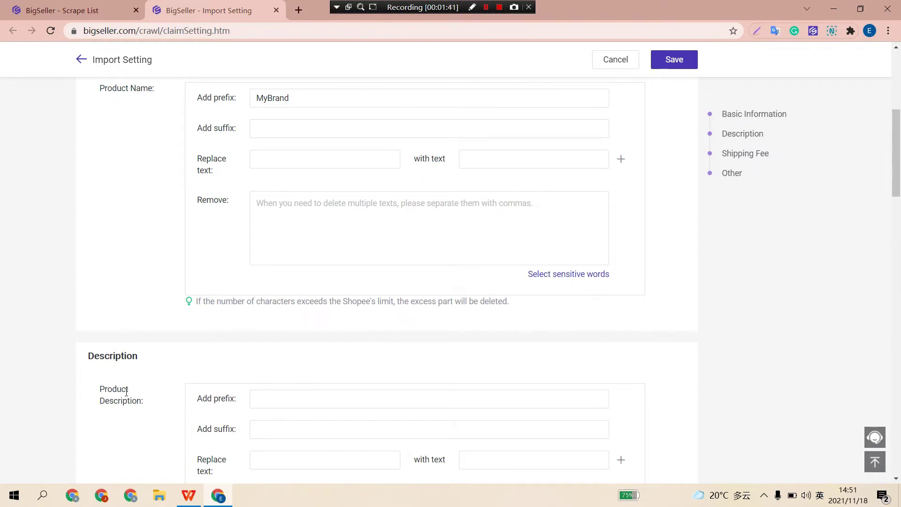
{"action": "scroll", "coordinate": [174, 364], "scroll_direction": "up", "scroll_amount": 3}
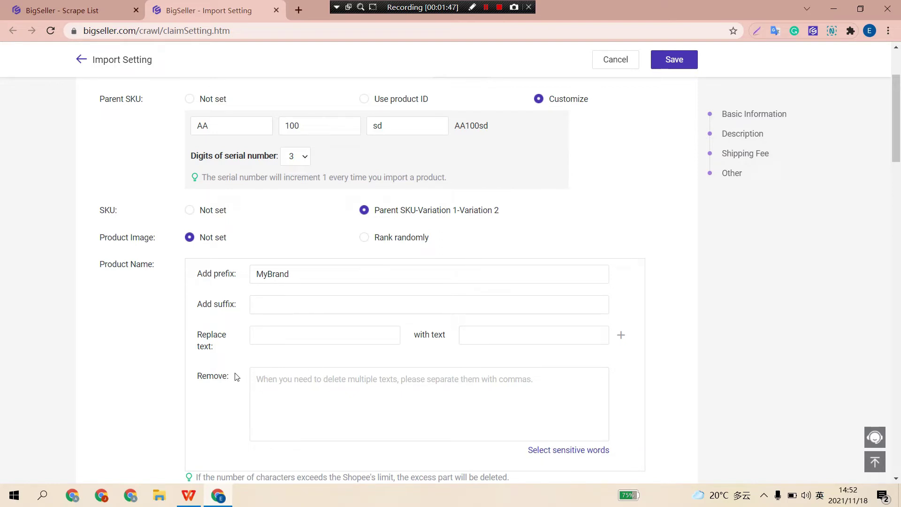
{"action": "scroll", "coordinate": [234, 371], "scroll_direction": "down", "scroll_amount": 3}
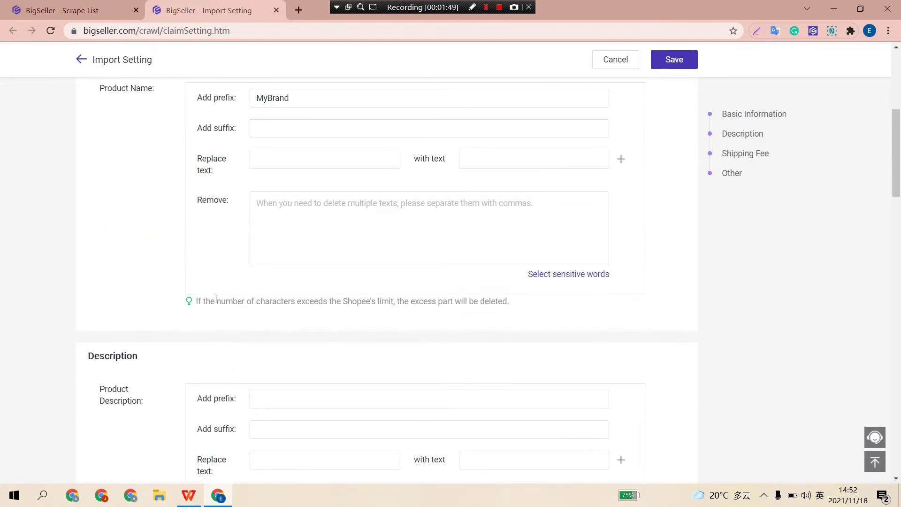
{"action": "scroll", "coordinate": [216, 300], "scroll_direction": "up", "scroll_amount": 1}
{"action": "left_click", "coordinate": [313, 158]}
{"action": "left_click_drag", "start_coordinate": [313, 157], "coordinate": [268, 156]}
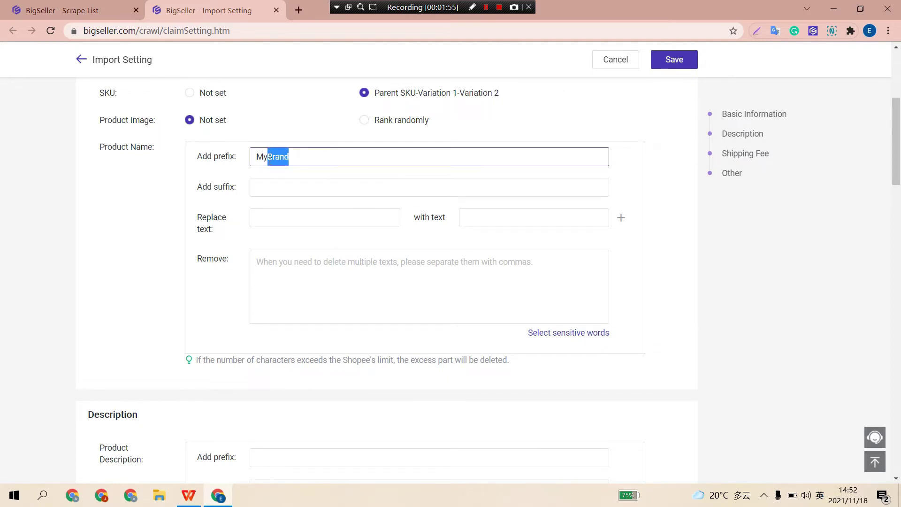
{"action": "scroll", "coordinate": [261, 195], "scroll_direction": "down", "scroll_amount": 3}
{"action": "scroll", "coordinate": [284, 257], "scroll_direction": "down", "scroll_amount": 3}
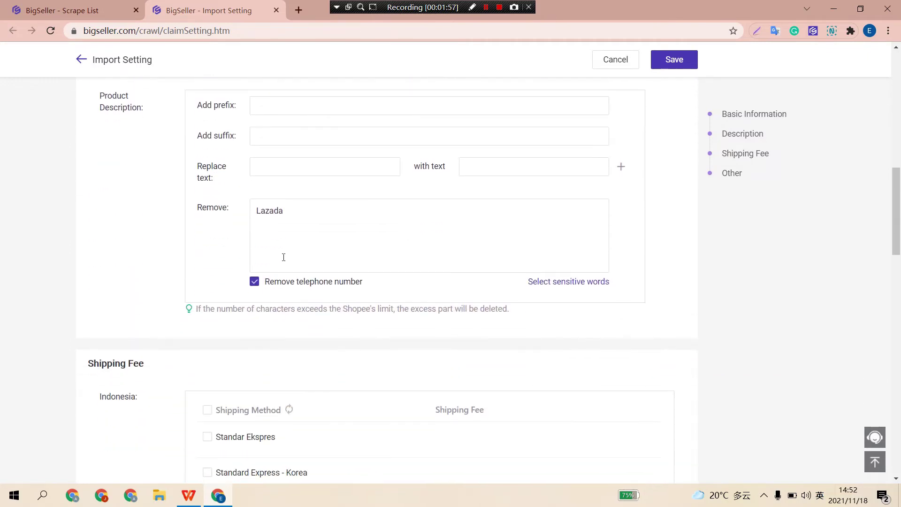
{"action": "left_click", "coordinate": [309, 216]}
{"action": "key", "text": "shift+Left"}
{"action": "key", "text": "shift+Left"}
{"action": "key", "text": "shift+Left"}
{"action": "key", "text": "shift+Left"}
{"action": "key", "text": "shift+Left"}
{"action": "key", "text": "shift+Left"}
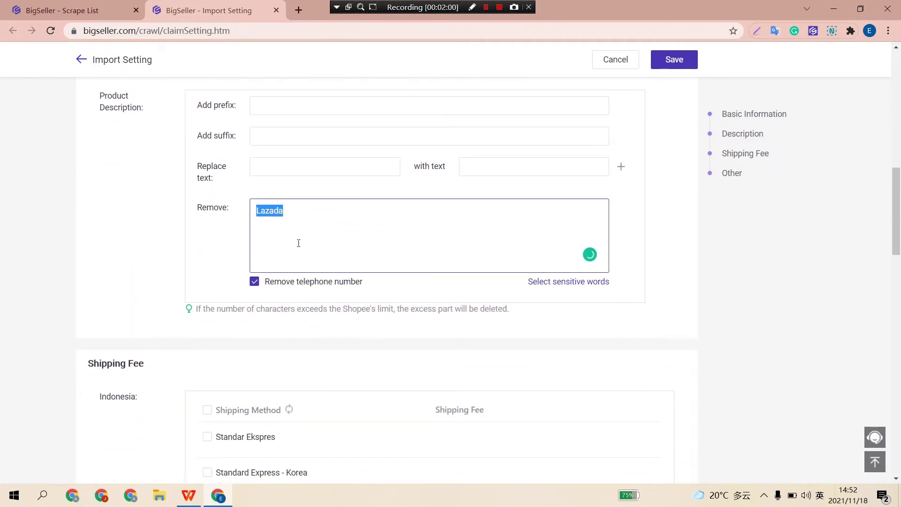
{"action": "left_click", "coordinate": [131, 224]}
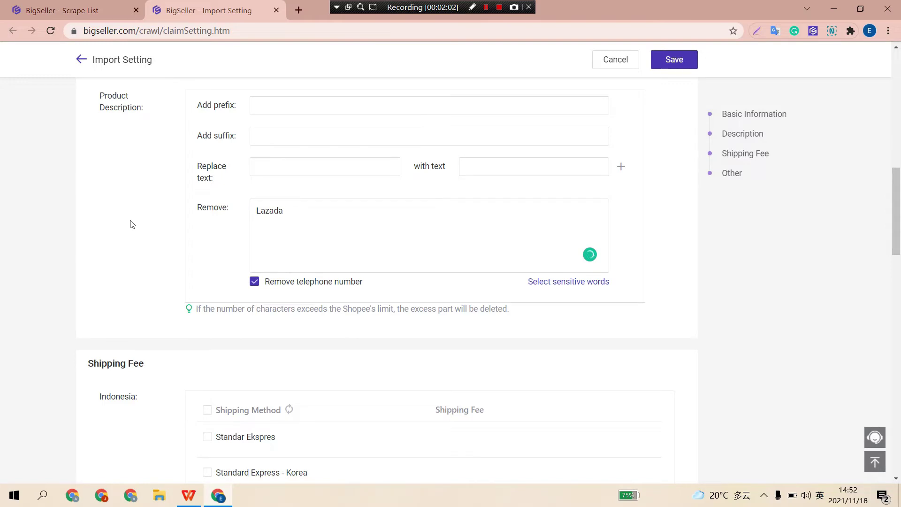
{"action": "scroll", "coordinate": [133, 228], "scroll_direction": "down", "scroll_amount": 3}
{"action": "scroll", "coordinate": [282, 263], "scroll_direction": "down", "scroll_amount": 4}
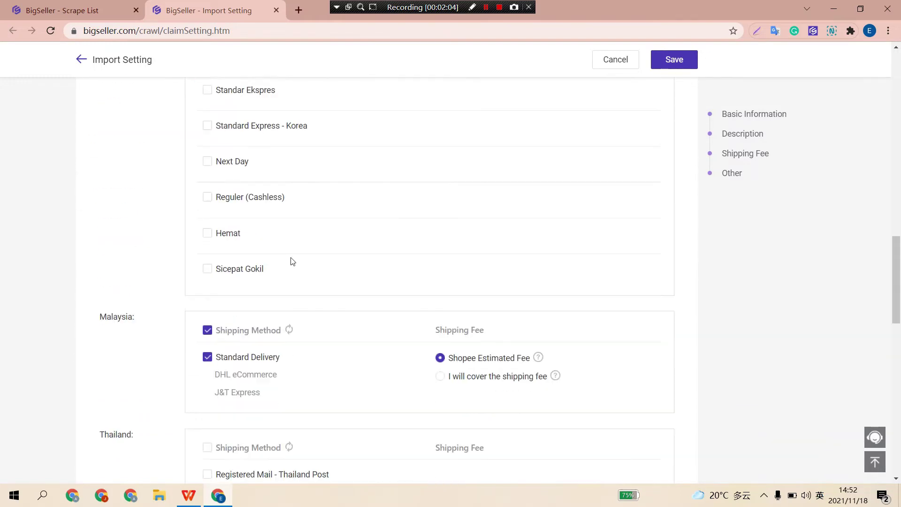
{"action": "left_click", "coordinate": [225, 266]}
{"action": "left_click", "coordinate": [225, 267]}
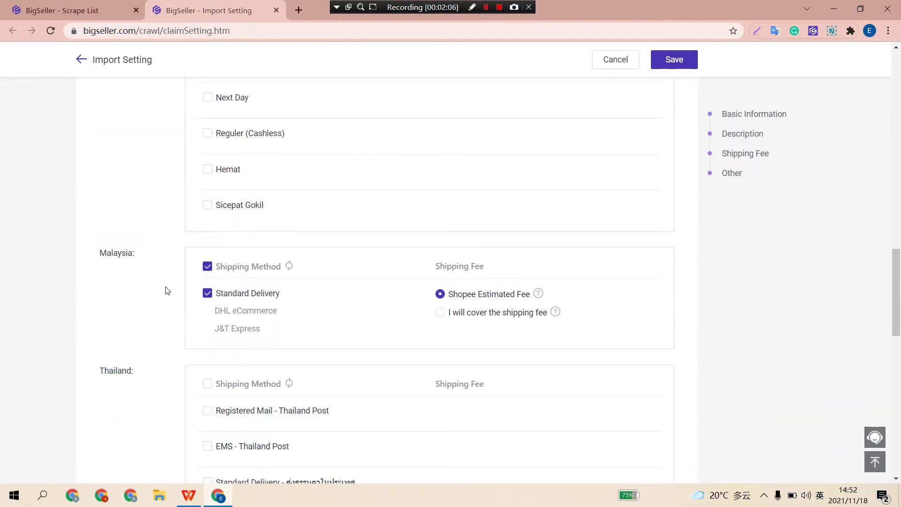
{"action": "scroll", "coordinate": [445, 280], "scroll_direction": "down", "scroll_amount": 12}
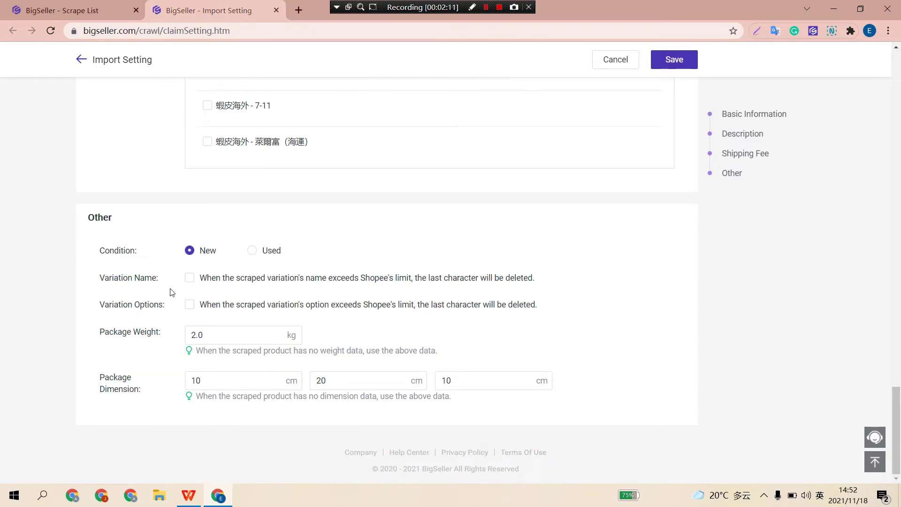
{"action": "left_click", "coordinate": [164, 280]}
Confirm the default 2.0 kg package weight and 10×20×10 cm dimensions, then save the settings.
{"action": "left_click", "coordinate": [254, 378]}
{"action": "left_click", "coordinate": [217, 334]}
{"action": "left_click", "coordinate": [252, 388]}
{"action": "left_click", "coordinate": [358, 385]}
{"action": "left_click", "coordinate": [483, 380]}
{"action": "left_click", "coordinate": [693, 61]}
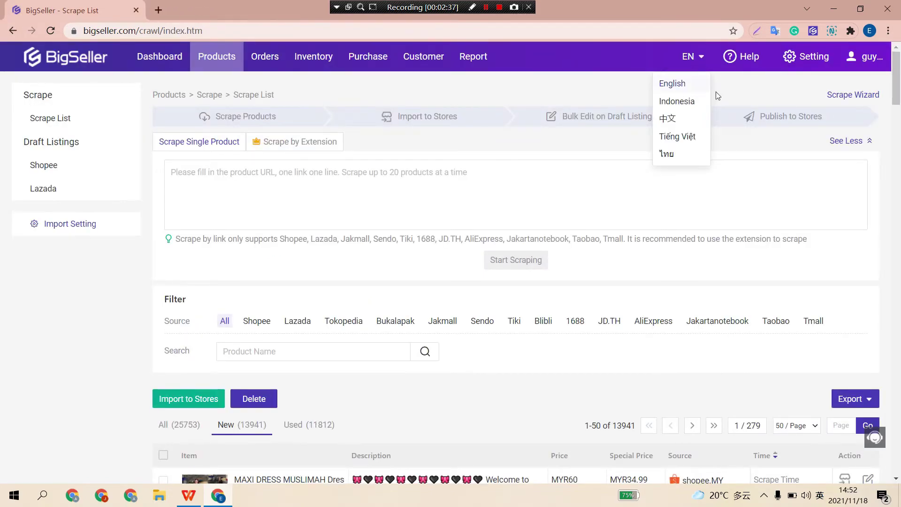
Import the first scraped dress into shopee-mylocal as a draft and open it from Draft Listing.
{"action": "scroll", "coordinate": [369, 180], "scroll_direction": "down", "scroll_amount": 1}
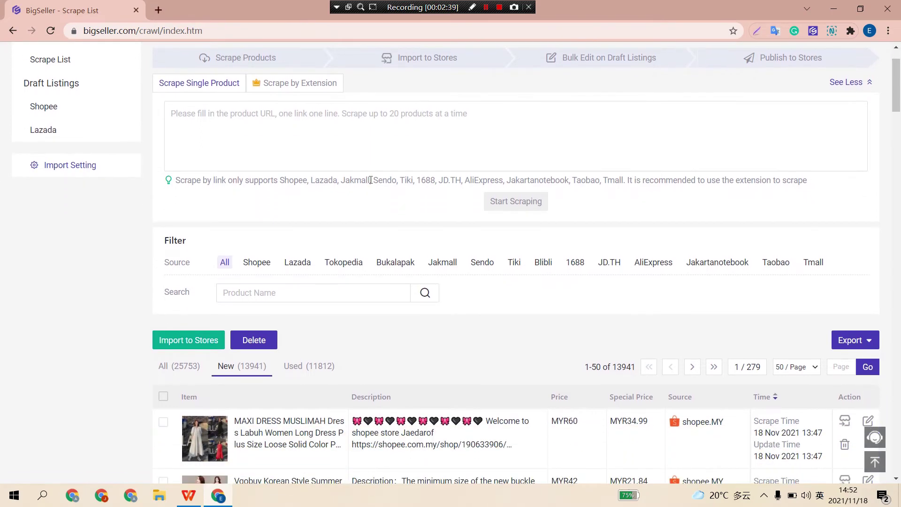
{"action": "scroll", "coordinate": [377, 190], "scroll_direction": "down", "scroll_amount": 2}
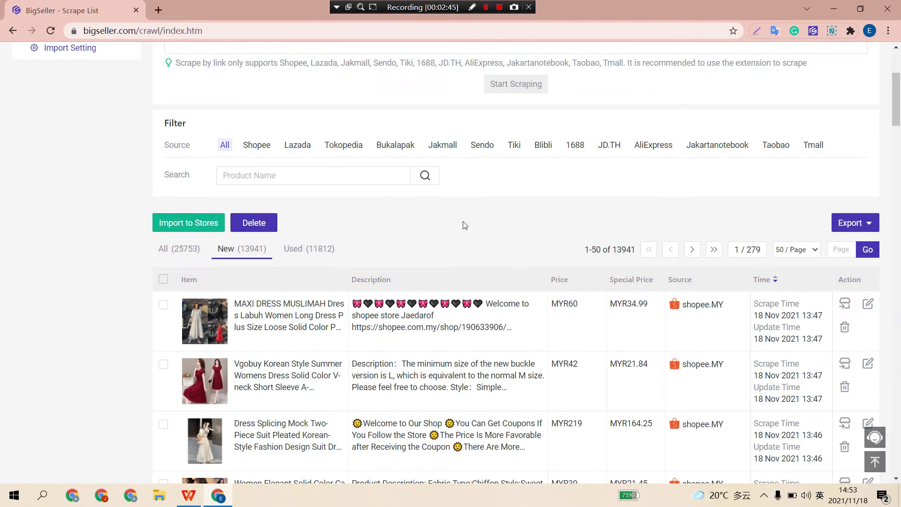
{"action": "scroll", "coordinate": [463, 225], "scroll_direction": "up", "scroll_amount": 3}
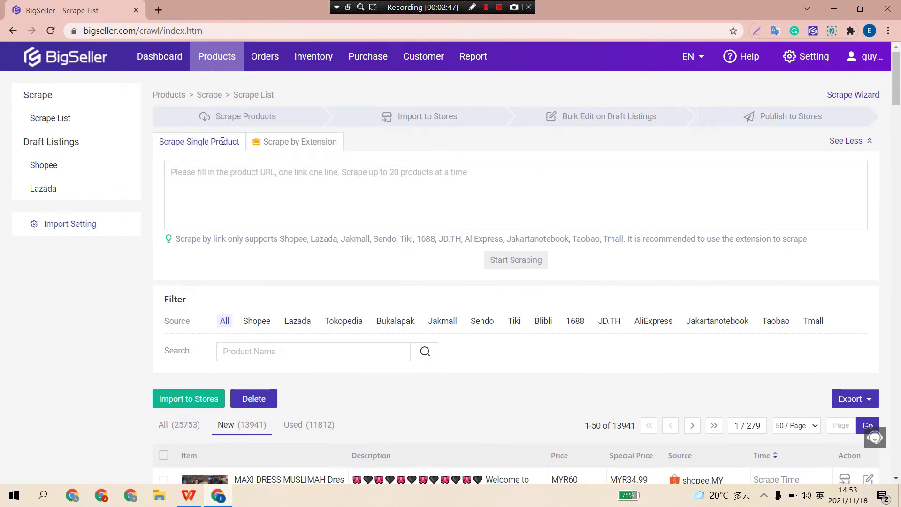
{"action": "scroll", "coordinate": [235, 157], "scroll_direction": "down", "scroll_amount": 2}
{"action": "scroll", "coordinate": [667, 192], "scroll_direction": "down", "scroll_amount": 1}
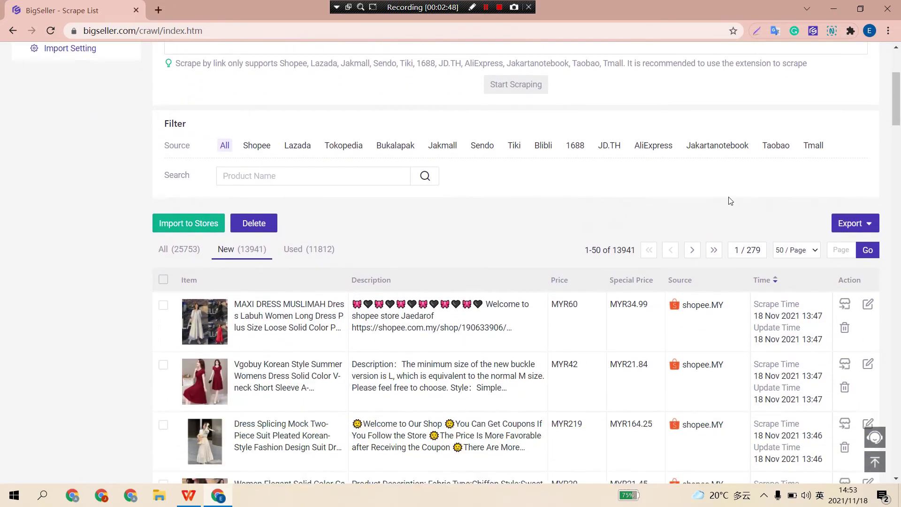
{"action": "left_click", "coordinate": [845, 303]}
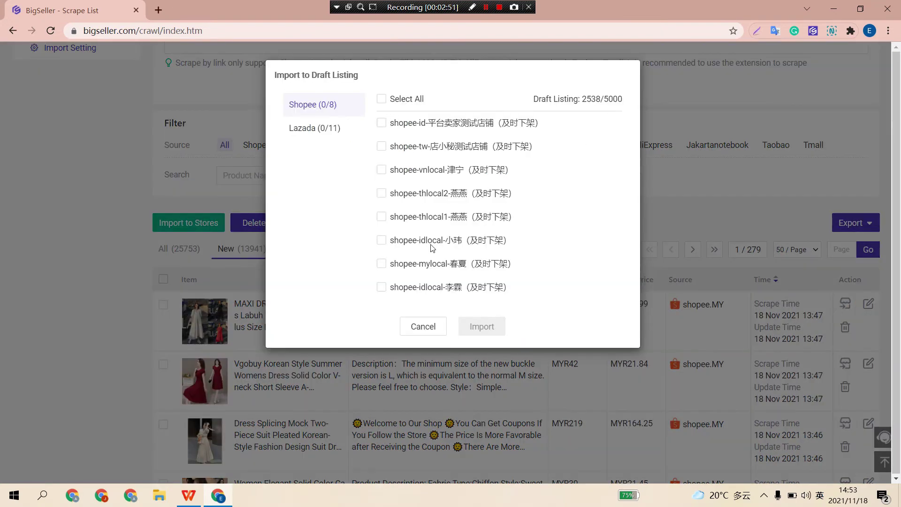
{"action": "left_click", "coordinate": [426, 263]}
{"action": "left_click", "coordinate": [483, 328]}
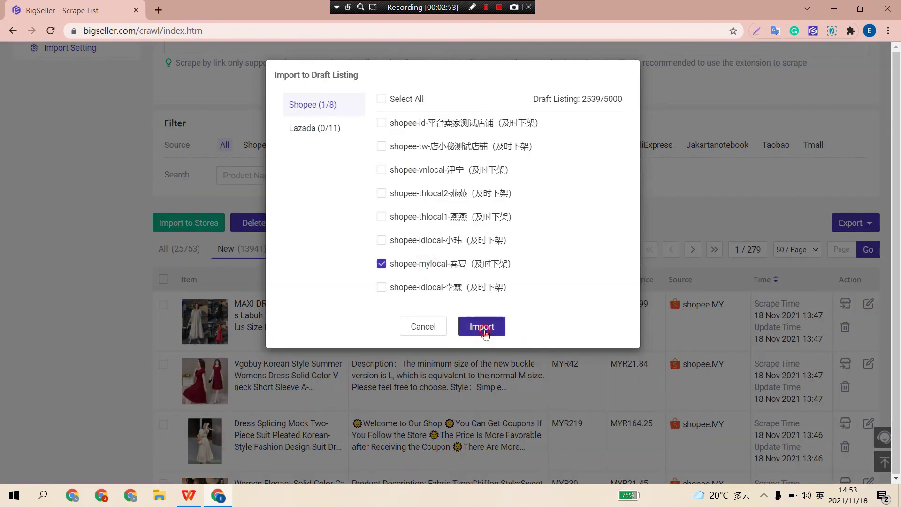
{"action": "left_click", "coordinate": [584, 125]}
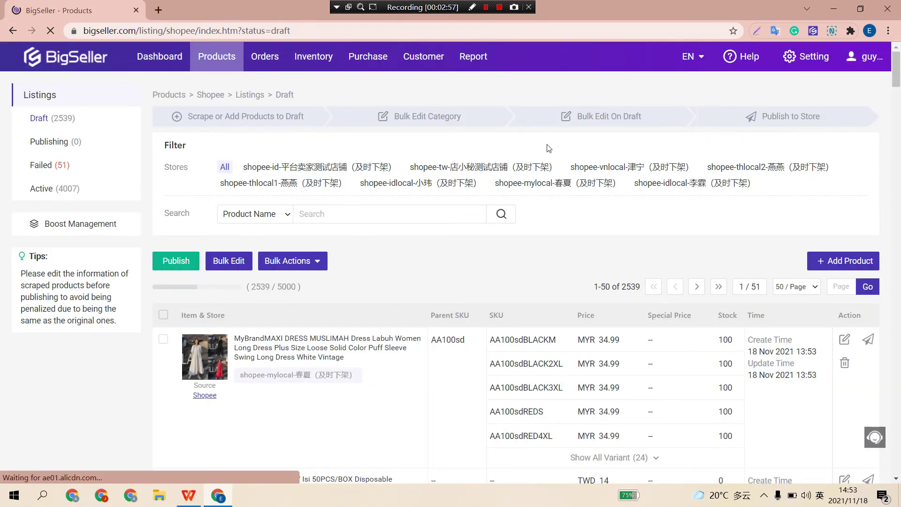
{"action": "left_click", "coordinate": [848, 341]}
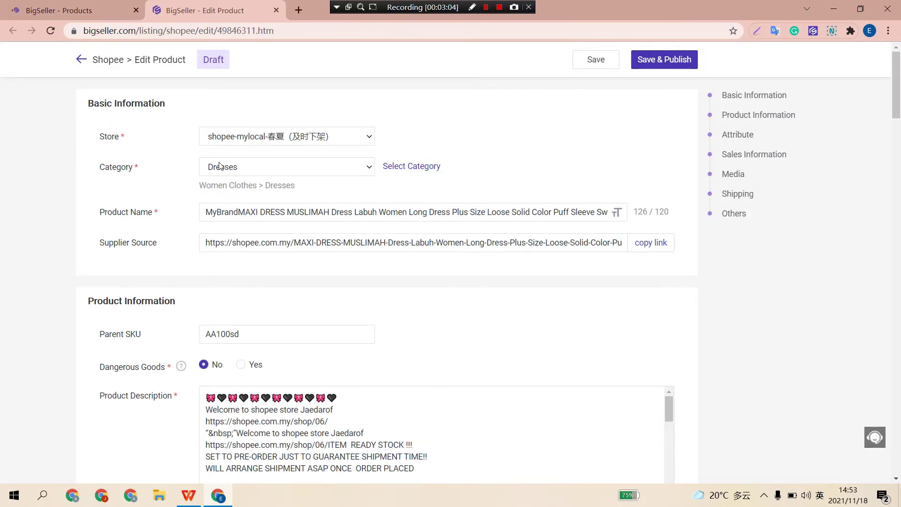
Highlight the MyBrand prefix in the product name and the generated parent SKU AA100sd.
{"action": "left_click_drag", "start_coordinate": [242, 212], "coordinate": [190, 212]}
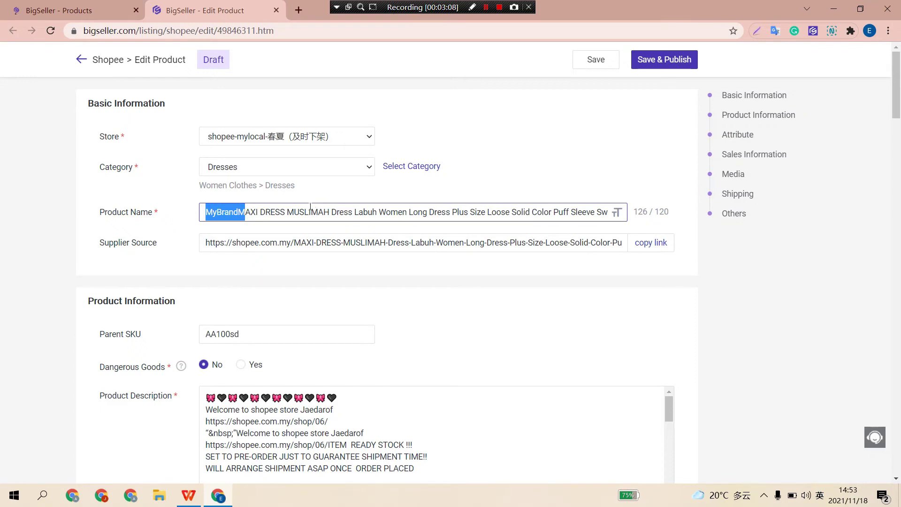
{"action": "left_click_drag", "start_coordinate": [257, 336], "coordinate": [192, 342]}
{"action": "left_click", "coordinate": [464, 334]}
Review the variation SKU table and parcel size, then return to the Shopee draft list.
{"action": "scroll", "coordinate": [448, 336], "scroll_direction": "down", "scroll_amount": 8}
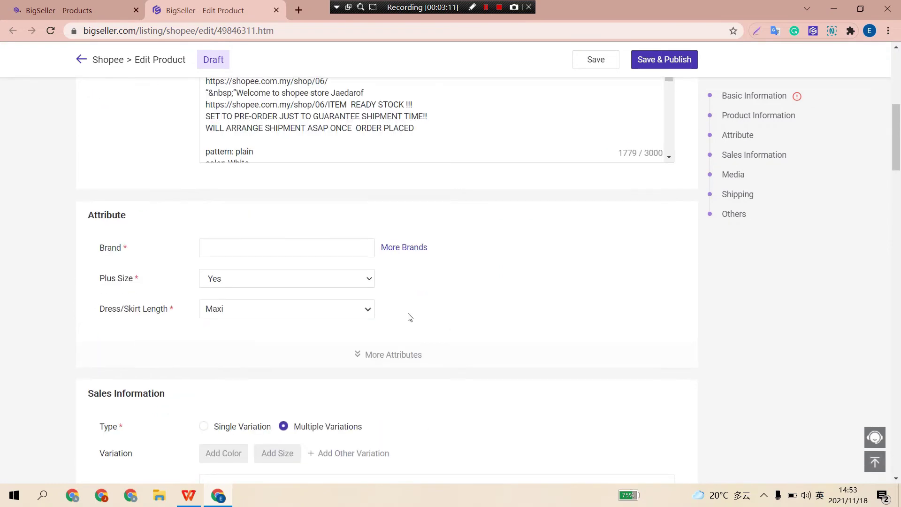
{"action": "scroll", "coordinate": [271, 265], "scroll_direction": "down", "scroll_amount": 3}
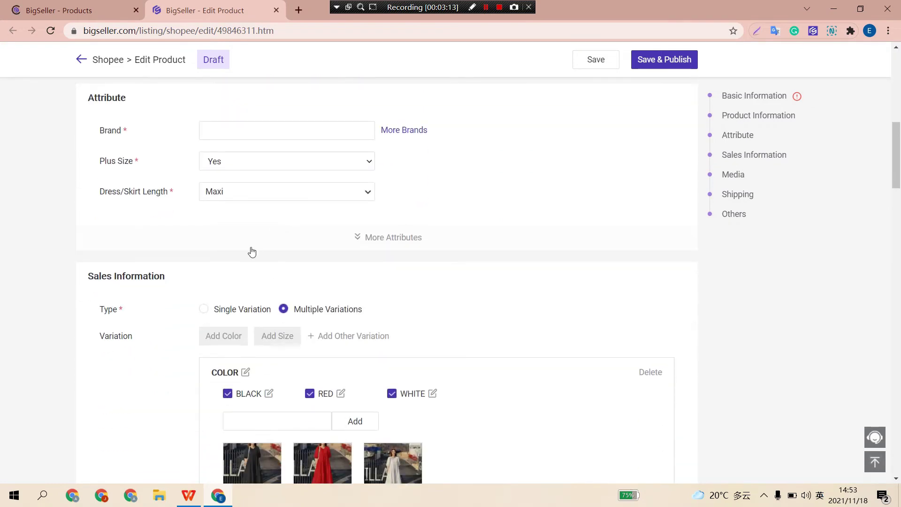
{"action": "scroll", "coordinate": [271, 267], "scroll_direction": "down", "scroll_amount": 12}
{"action": "scroll", "coordinate": [266, 284], "scroll_direction": "up", "scroll_amount": 5}
{"action": "scroll", "coordinate": [270, 289], "scroll_direction": "down", "scroll_amount": 20}
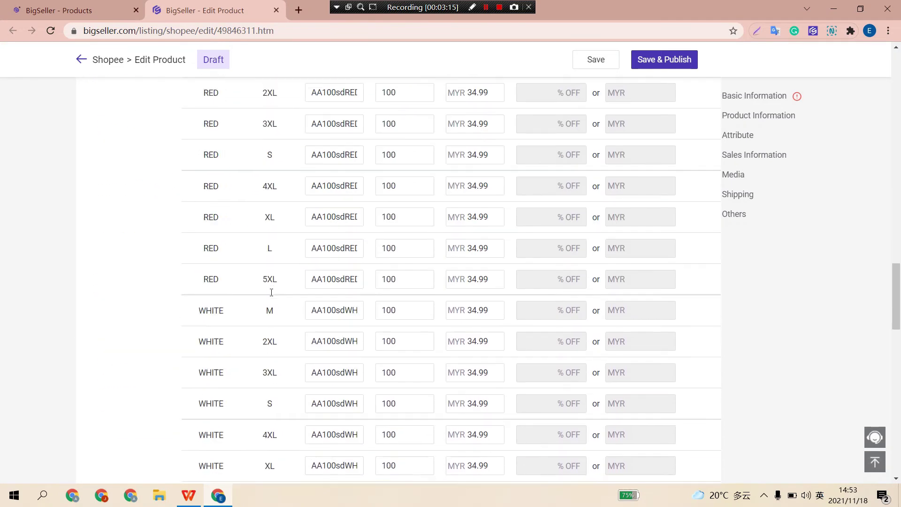
{"action": "left_click", "coordinate": [270, 300]}
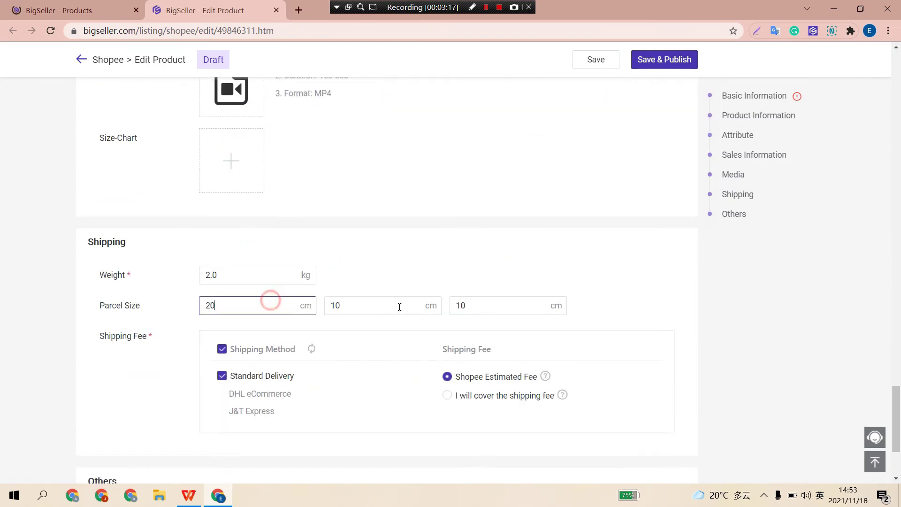
{"action": "scroll", "coordinate": [180, 101], "scroll_direction": "down", "scroll_amount": 3}
{"action": "left_click", "coordinate": [180, 100]}
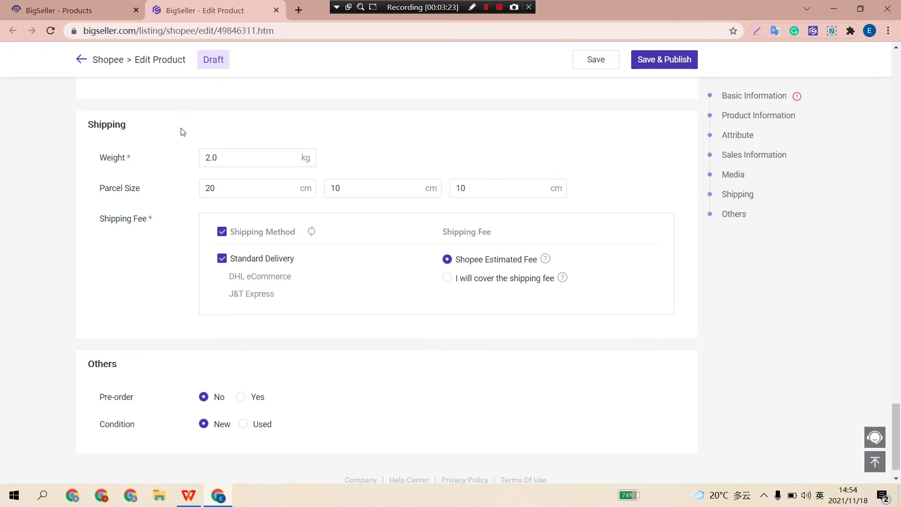
{"action": "left_click", "coordinate": [89, 10]}
Open the Lazada import settings and review the MyBrand prefix and Shopee word removal options.
{"action": "mouse_move", "coordinate": [216, 57]}
{"action": "left_click", "coordinate": [219, 88]}
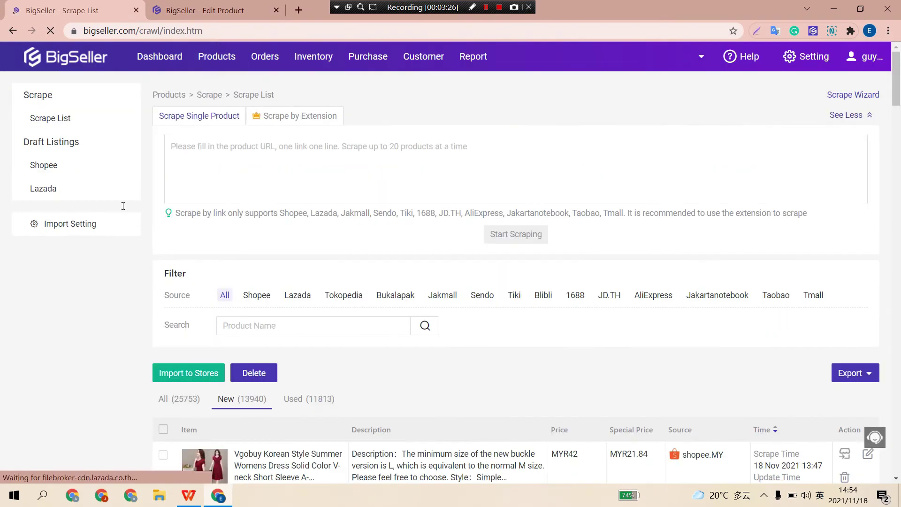
{"action": "left_click", "coordinate": [85, 227]}
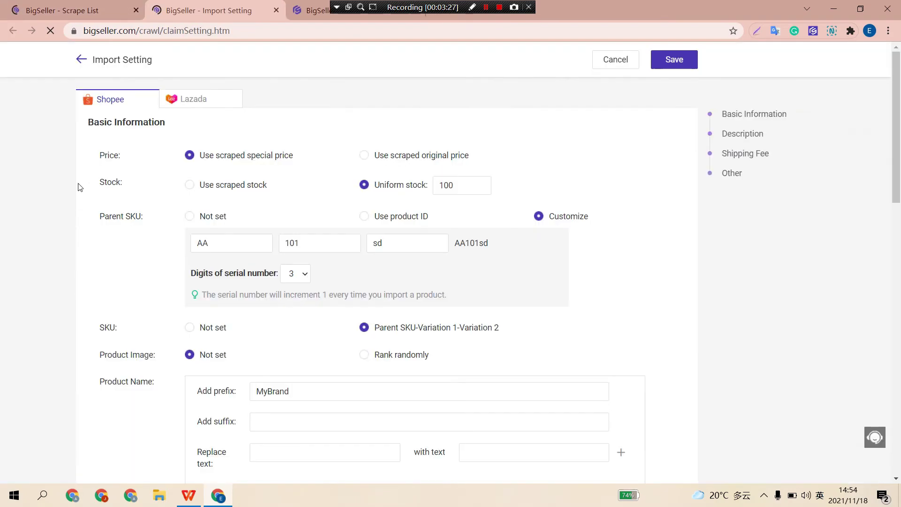
{"action": "left_click", "coordinate": [181, 98]}
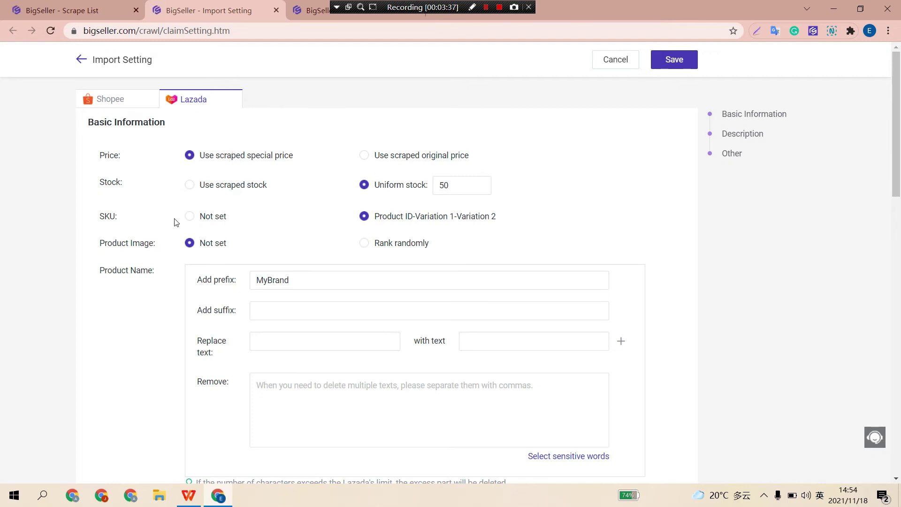
{"action": "scroll", "coordinate": [155, 276], "scroll_direction": "down", "scroll_amount": 7}
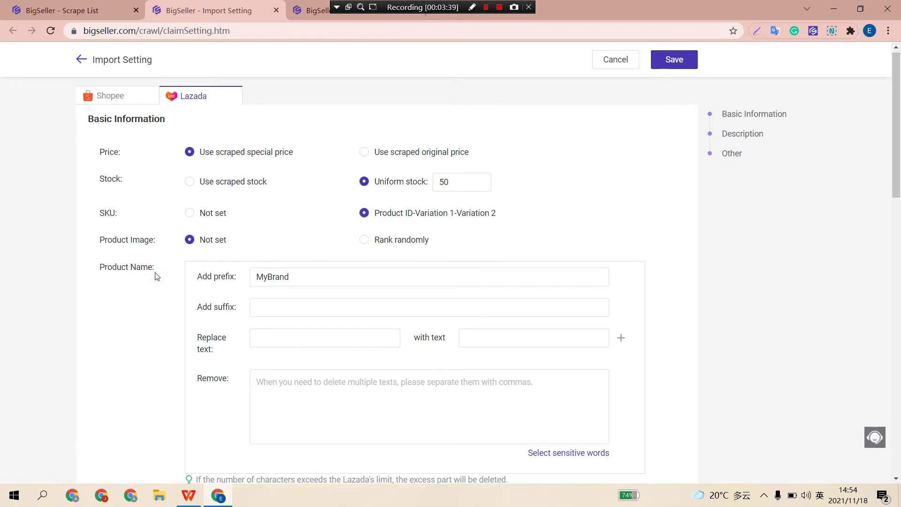
{"action": "scroll", "coordinate": [141, 253], "scroll_direction": "down", "scroll_amount": 4}
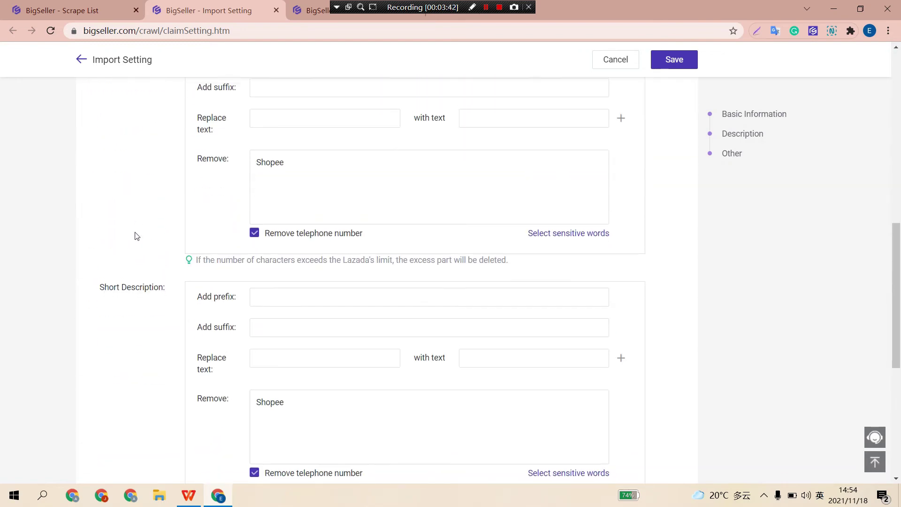
{"action": "scroll", "coordinate": [132, 282], "scroll_direction": "up", "scroll_amount": 6}
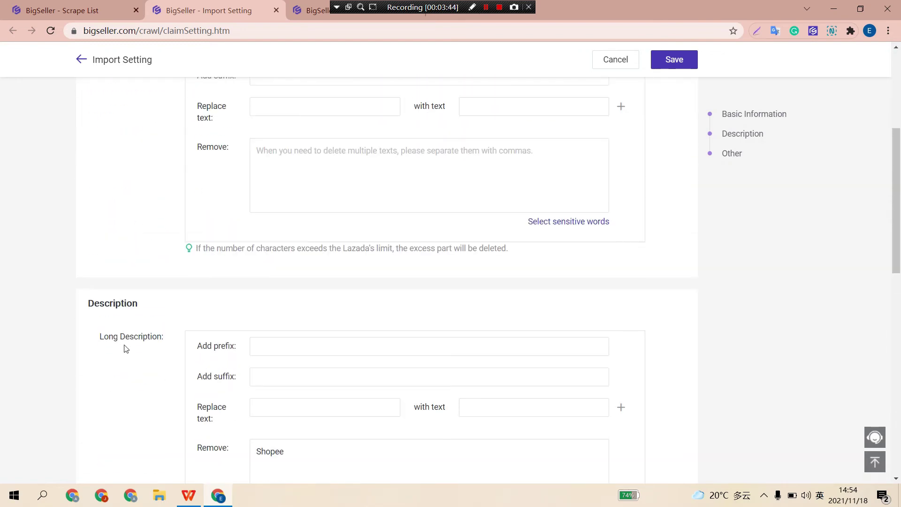
{"action": "scroll", "coordinate": [127, 348], "scroll_direction": "down", "scroll_amount": 6}
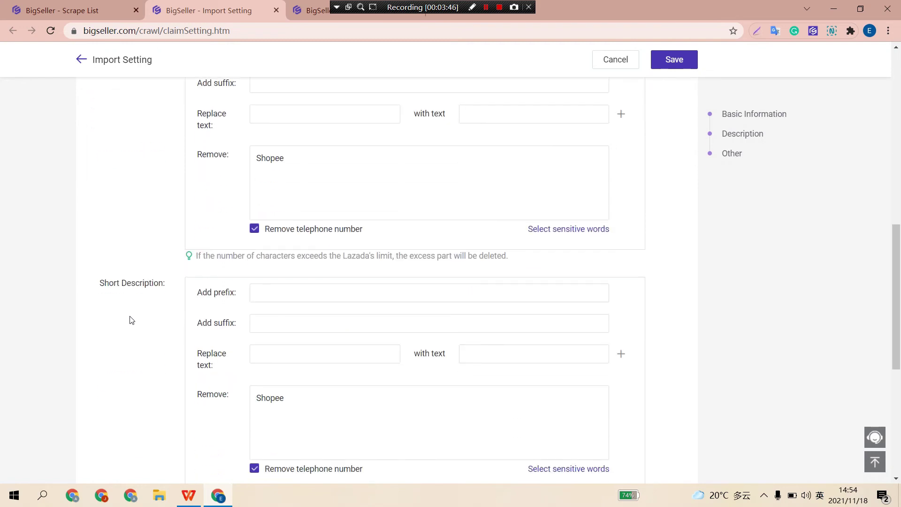
{"action": "scroll", "coordinate": [133, 319], "scroll_direction": "down", "scroll_amount": 5}
{"action": "scroll", "coordinate": [134, 318], "scroll_direction": "down", "scroll_amount": 2}
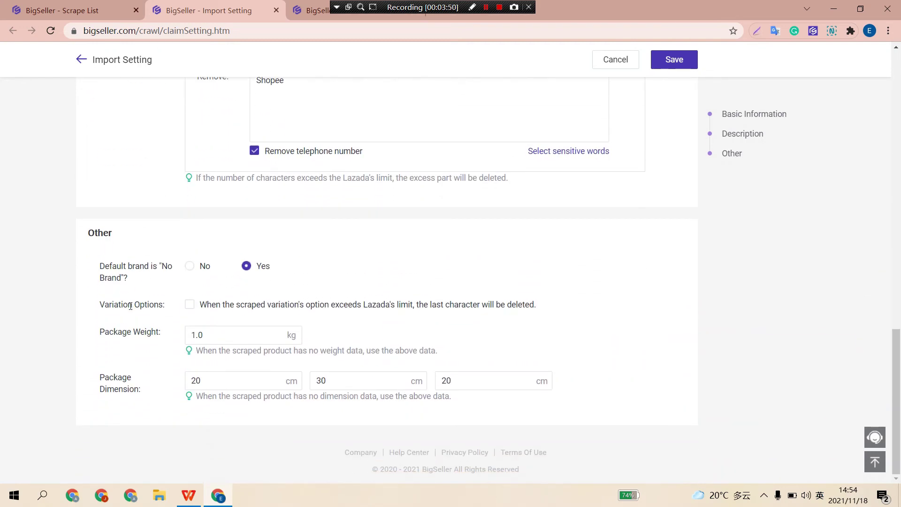
Check the 1.0 kg default weight and 20×30×20 cm package size, then save the Lazada settings.
{"action": "left_click_drag", "start_coordinate": [94, 328], "coordinate": [171, 342]}
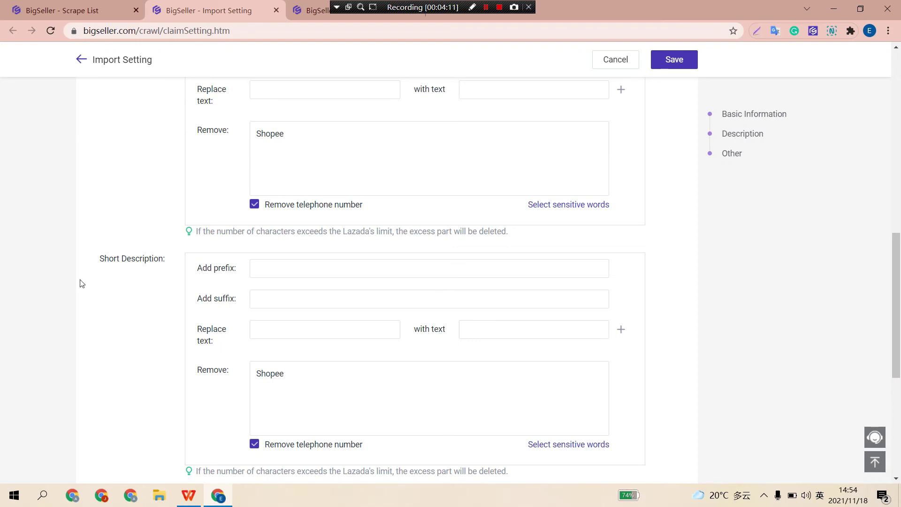
{"action": "scroll", "coordinate": [89, 284], "scroll_direction": "down", "scroll_amount": 5}
{"action": "scroll", "coordinate": [109, 302], "scroll_direction": "down", "scroll_amount": 1}
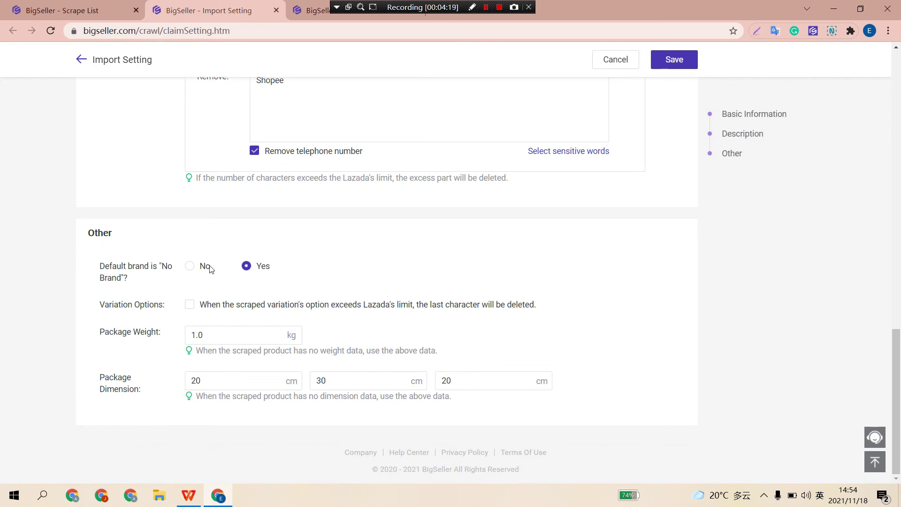
{"action": "left_click", "coordinate": [675, 60]}
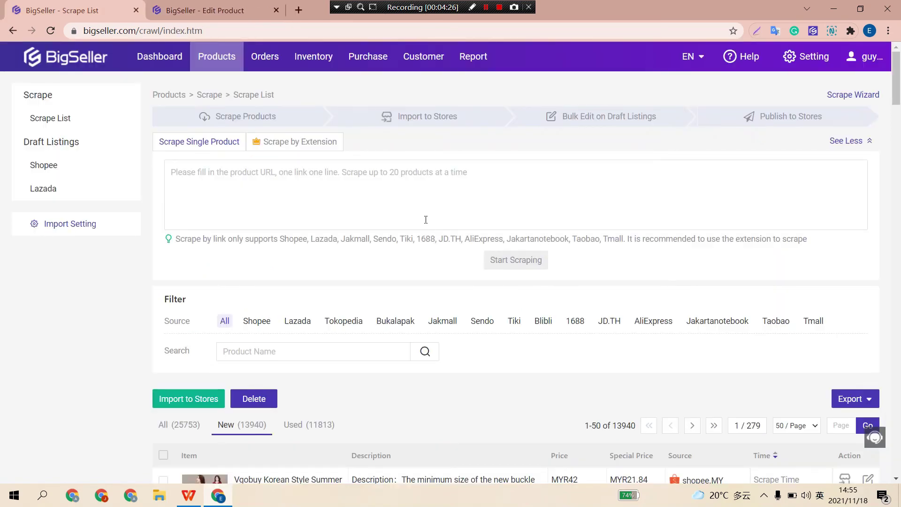
Scroll down the Scrape List to the Shopee.MY dresses scraped on 18 Nov 2021.
{"action": "scroll", "coordinate": [474, 302], "scroll_direction": "down", "scroll_amount": 3}
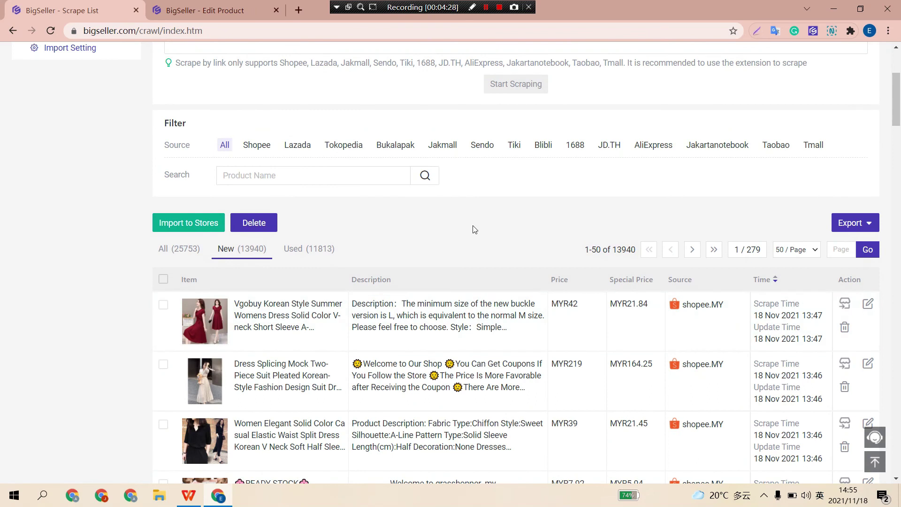